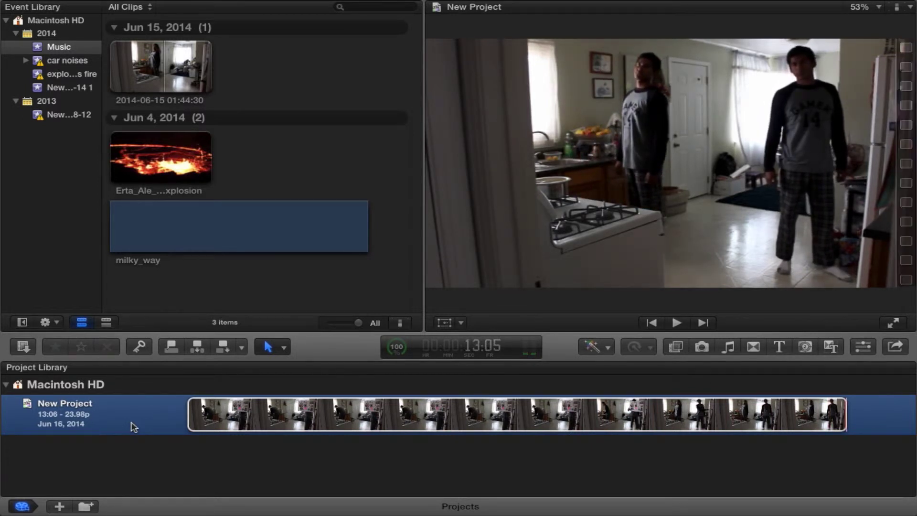
# Step: Open the 13-second New Project from the Project Library in the timeline
pyautogui.doubleClick(143, 427)
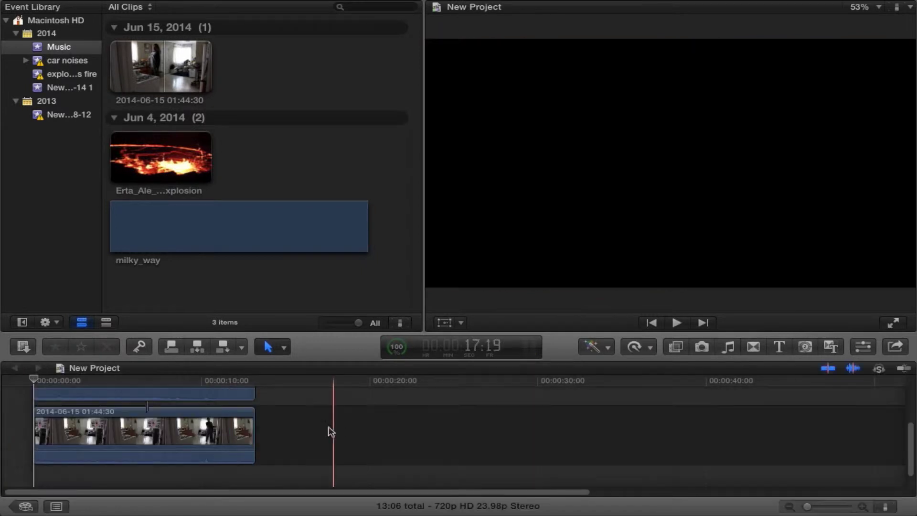
# Step: Delete the existing clip so the New Project timeline is empty
pyautogui.click(198, 426)
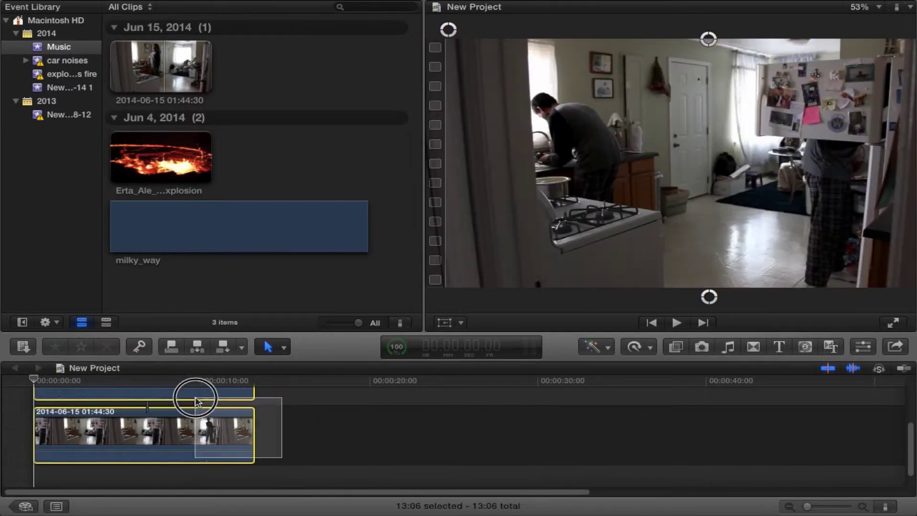
pyautogui.press('Delete')
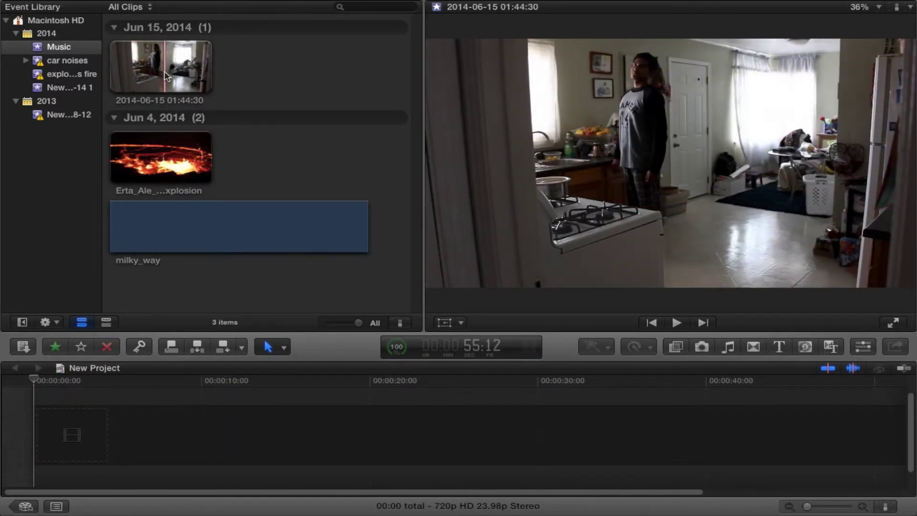
# Step: Add a range of the Jun 15 kitchen clip to the timeline, zoom in, and pick the Blade tool
pyautogui.moveTo(166, 75); pyautogui.dragTo(99, 71)
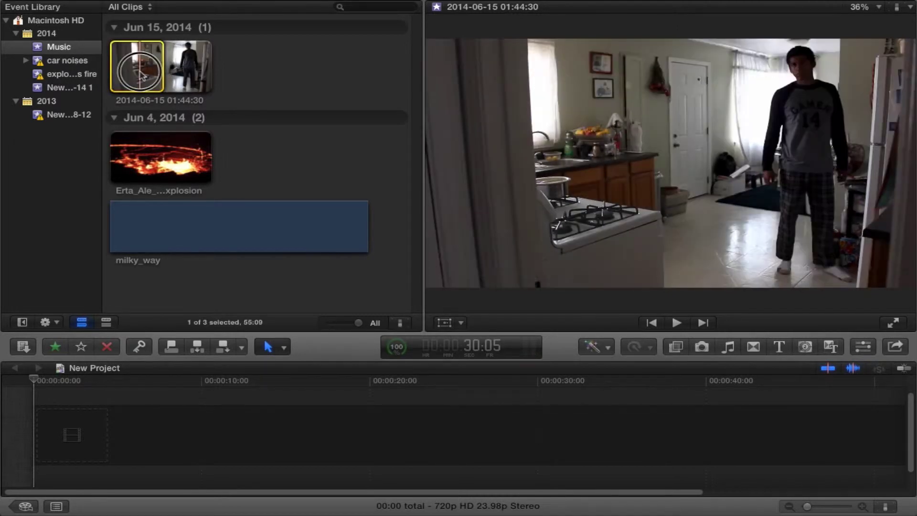
pyautogui.moveTo(143, 70); pyautogui.dragTo(121, 435)
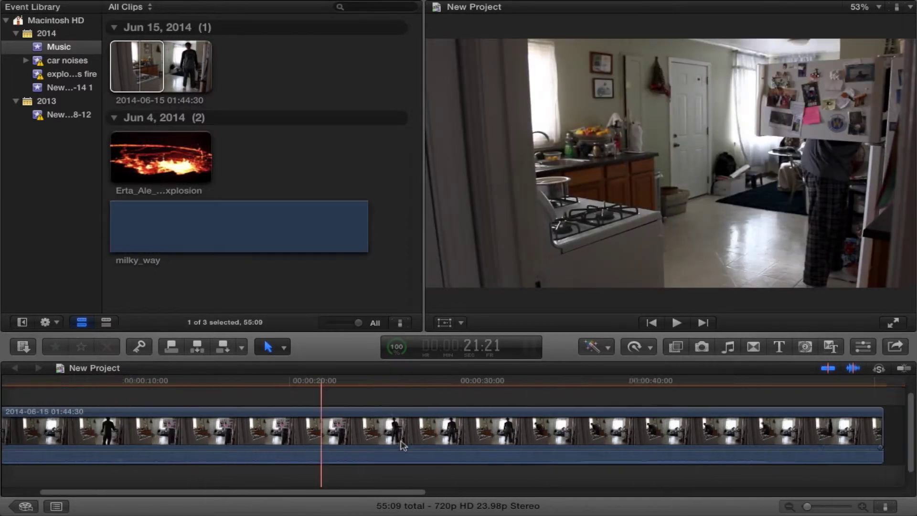
pyautogui.hscroll(8, 403, 446)
pyautogui.hscroll(-5, 197, 403)
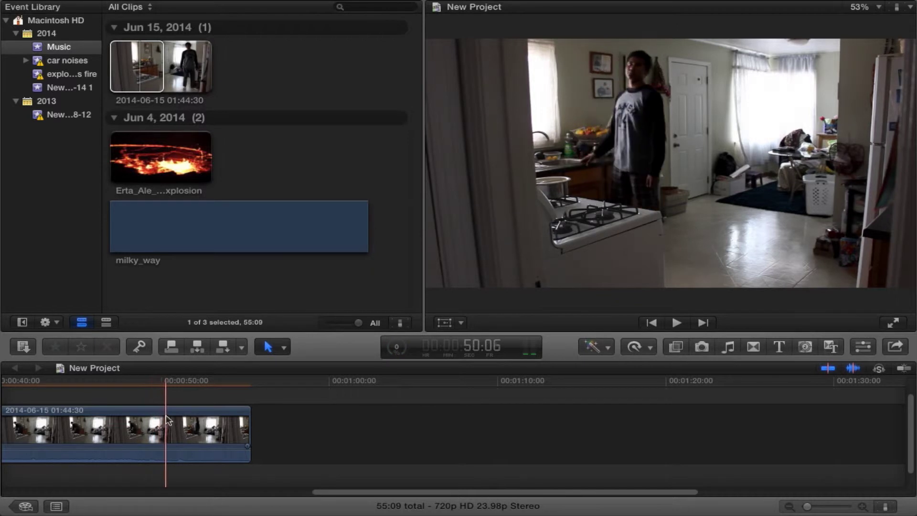
pyautogui.press('super+equal')
pyautogui.hscroll(-5, 350, 430)
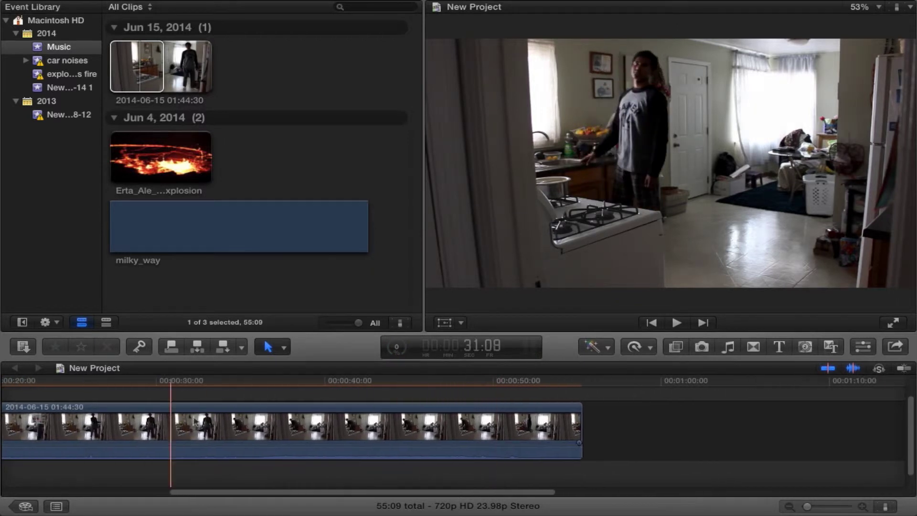
pyautogui.hscroll(-5, 250, 426)
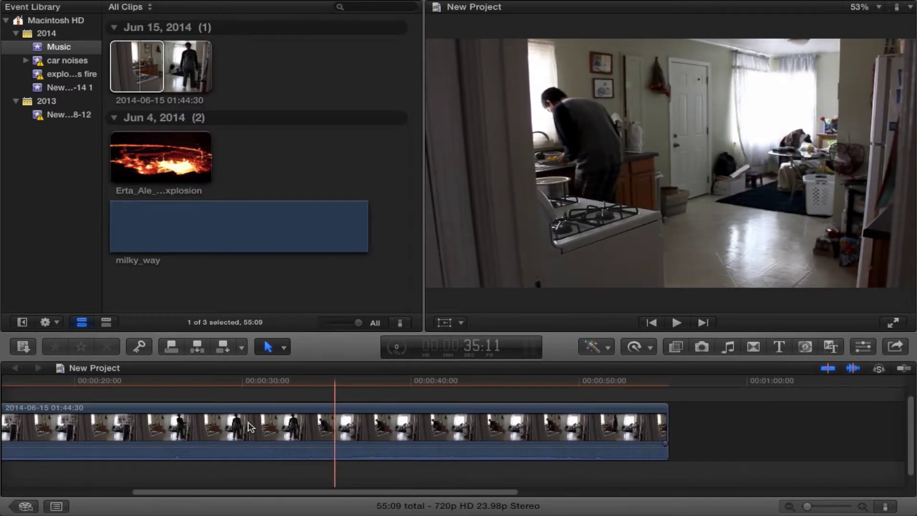
pyautogui.press('b')
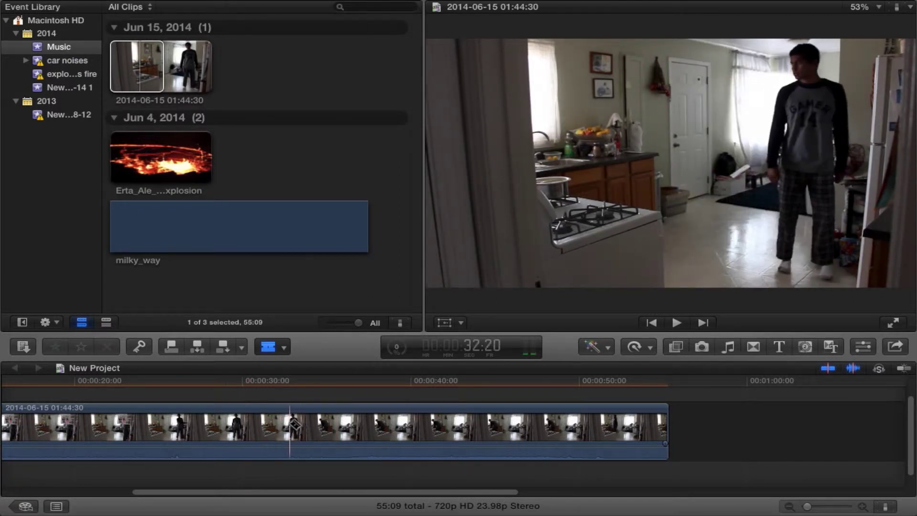
# Step: Blade the clip where the first take ends and delete a short stretch after the cut
pyautogui.click(260, 427)
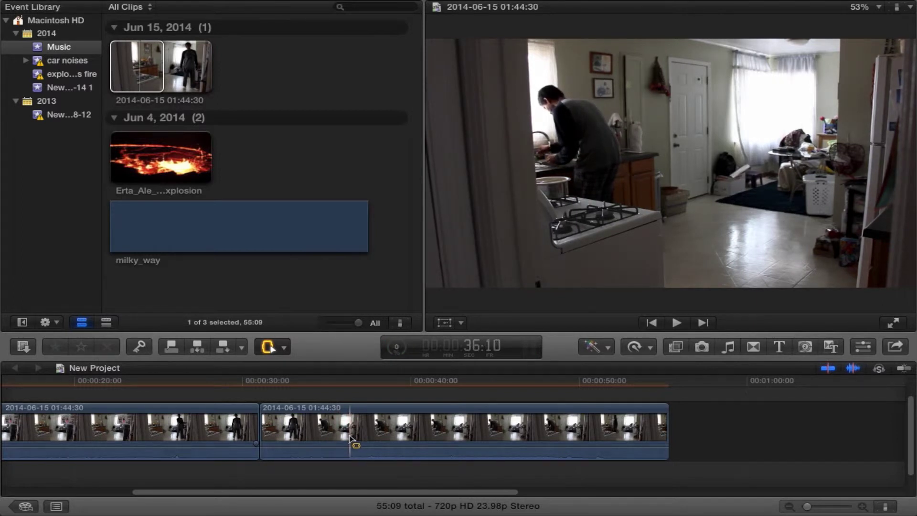
pyautogui.moveTo(349, 436); pyautogui.dragTo(287, 436)
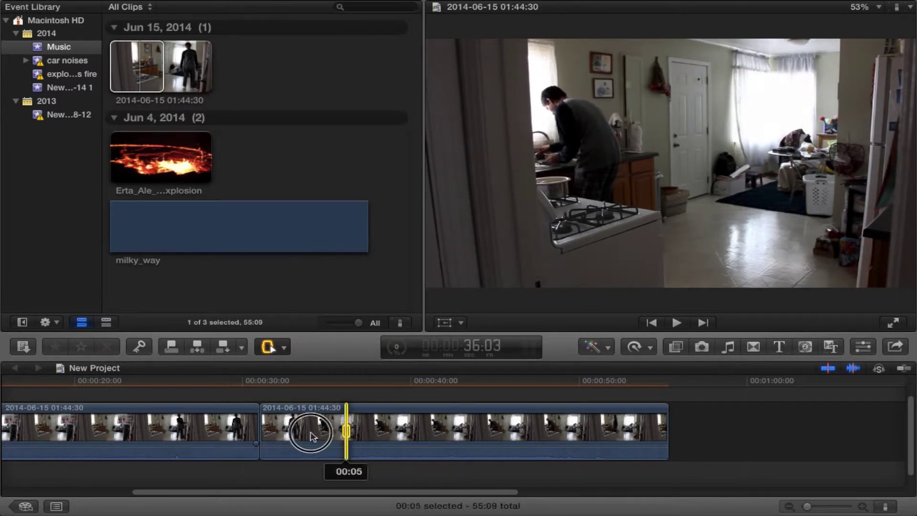
pyautogui.press('Delete')
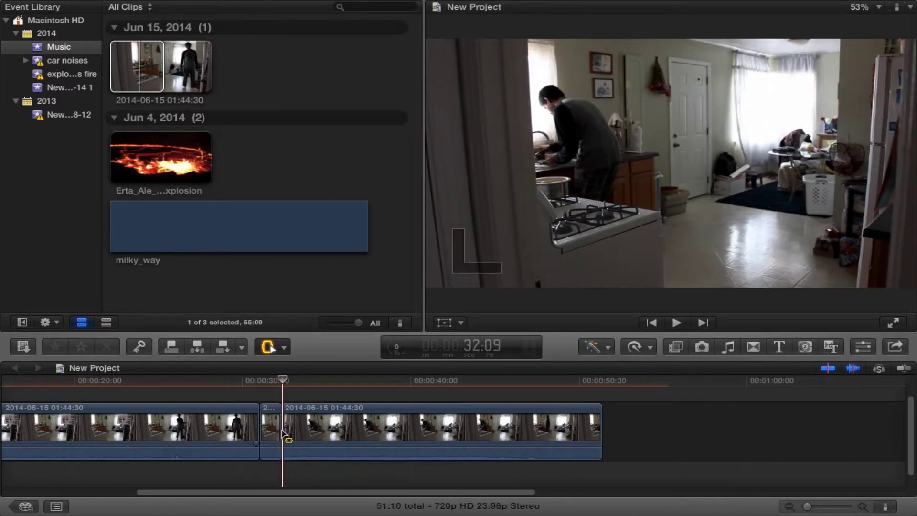
# Step: Delete the small leftover clip between the two takes, leaving 50:02 total
pyautogui.click(273, 432)
pyautogui.press('Delete')
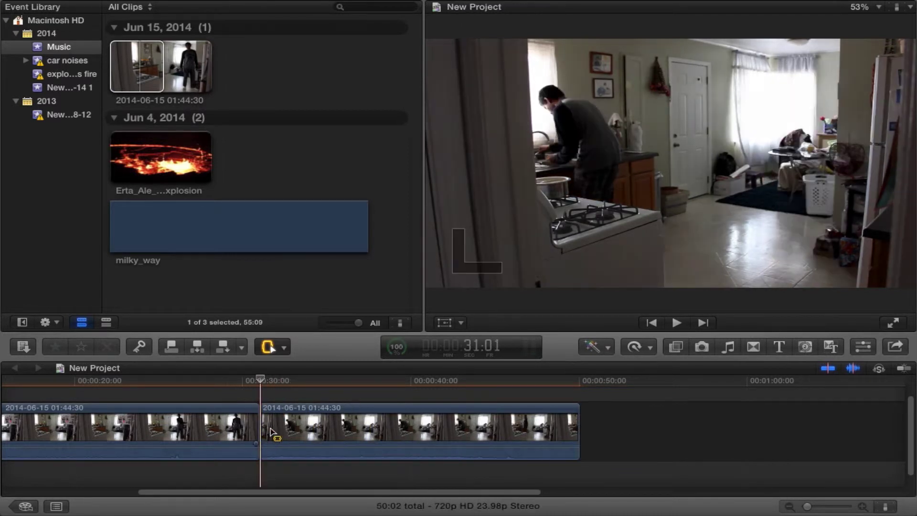
pyautogui.hotkey('shift', 'z')
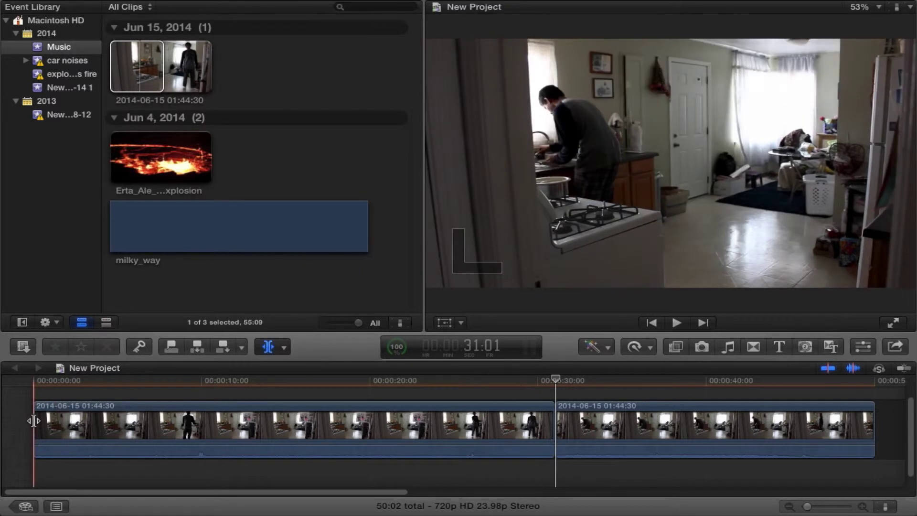
# Step: Trim the first take's start later and shorten it at the edit point
pyautogui.moveTo(33, 421); pyautogui.dragTo(257, 424)
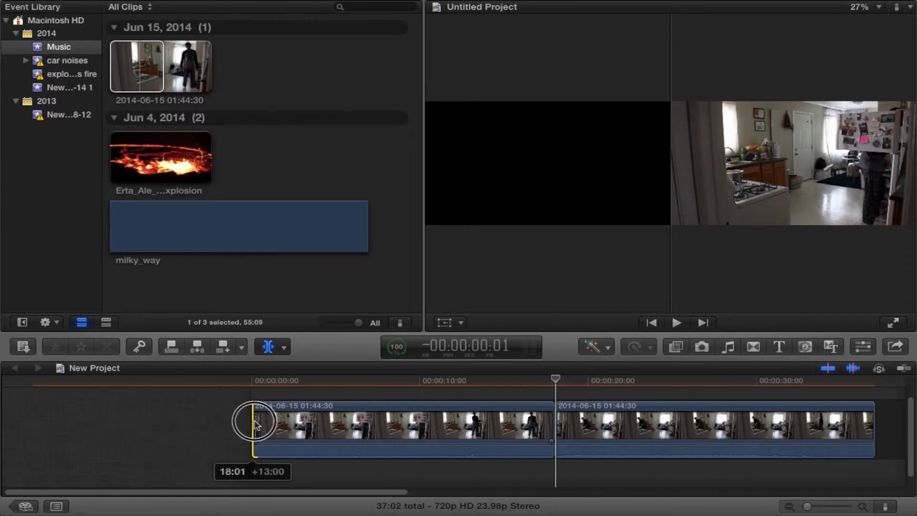
pyautogui.moveTo(257, 425); pyautogui.dragTo(273, 424)
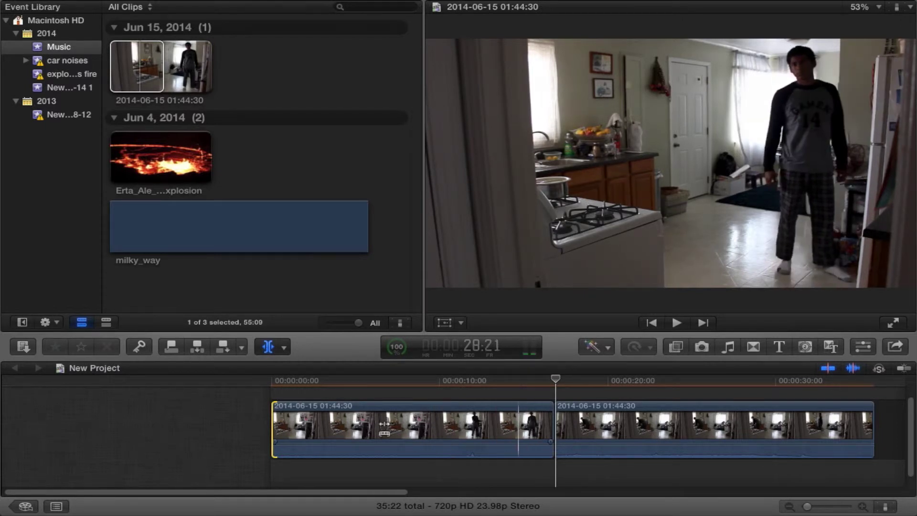
pyautogui.moveTo(547, 427); pyautogui.dragTo(484, 423)
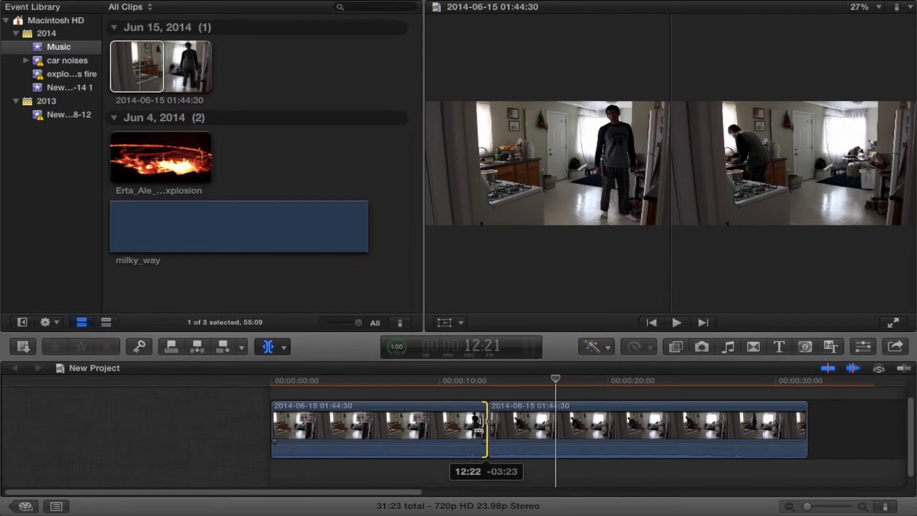
pyautogui.moveTo(481, 424); pyautogui.dragTo(488, 425)
# Step: Fine-tune the first take's start, then stack the second take above it as a connected clip
pyautogui.moveTo(280, 425); pyautogui.dragTo(262, 427)
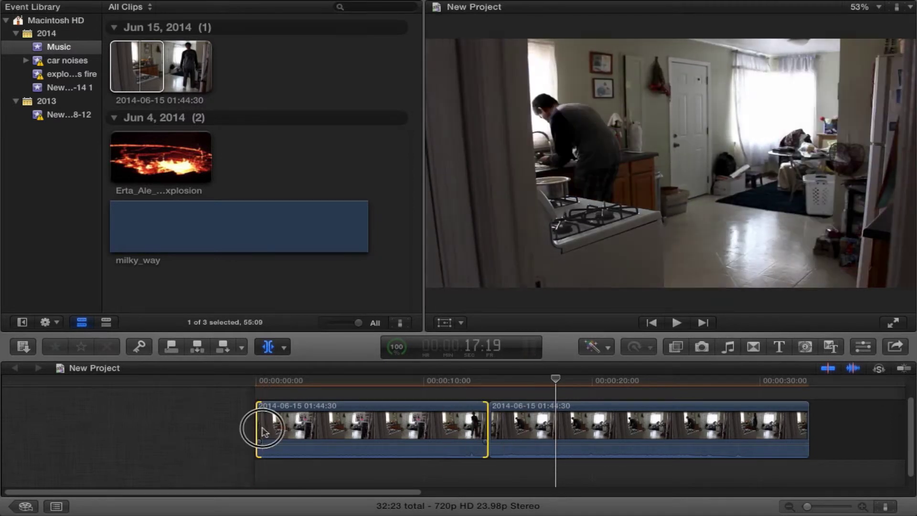
pyautogui.moveTo(260, 428); pyautogui.dragTo(254, 430)
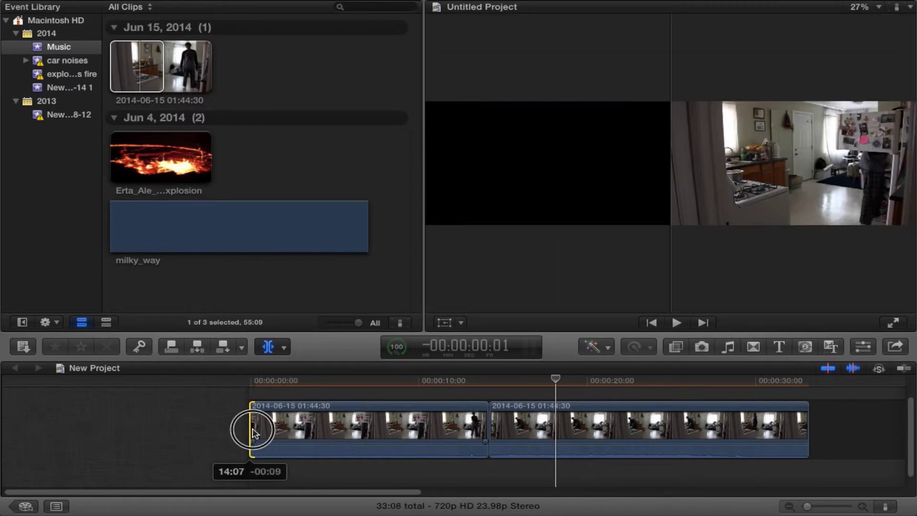
pyautogui.click(630, 438)
pyautogui.moveTo(630, 432)
pyautogui.mouseDown()
pyautogui.moveTo(382, 372)
pyautogui.moveTo(373, 387)
pyautogui.mouseUp()
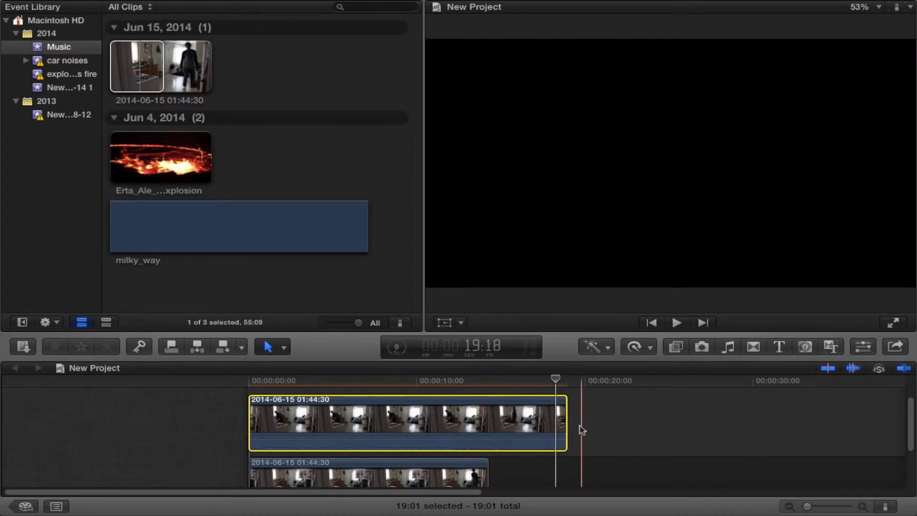
# Step: Trim the top take's right edge to end with the lower take, making the project 14:08
pyautogui.moveTo(566, 423); pyautogui.dragTo(487, 421)
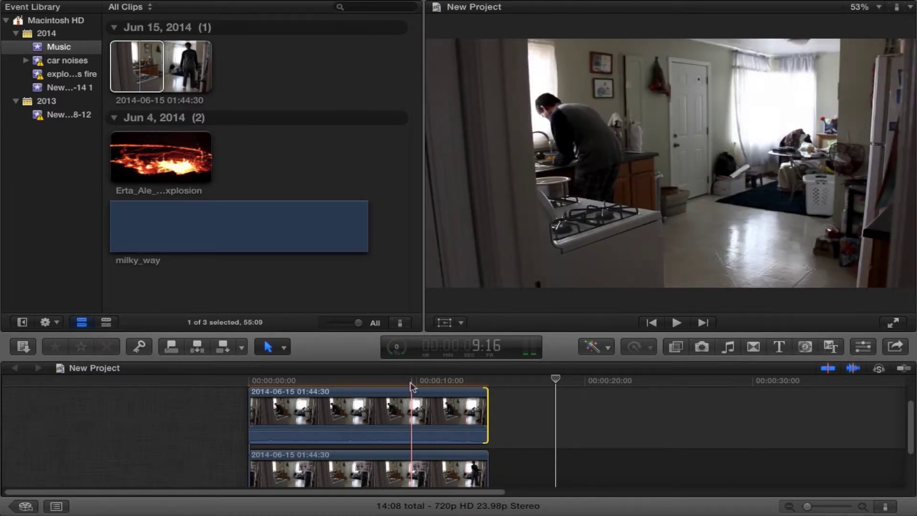
# Step: Drag the Mask effect onto the upper kitchen take and bring up its mask handles in the viewer
pyautogui.click(676, 347)
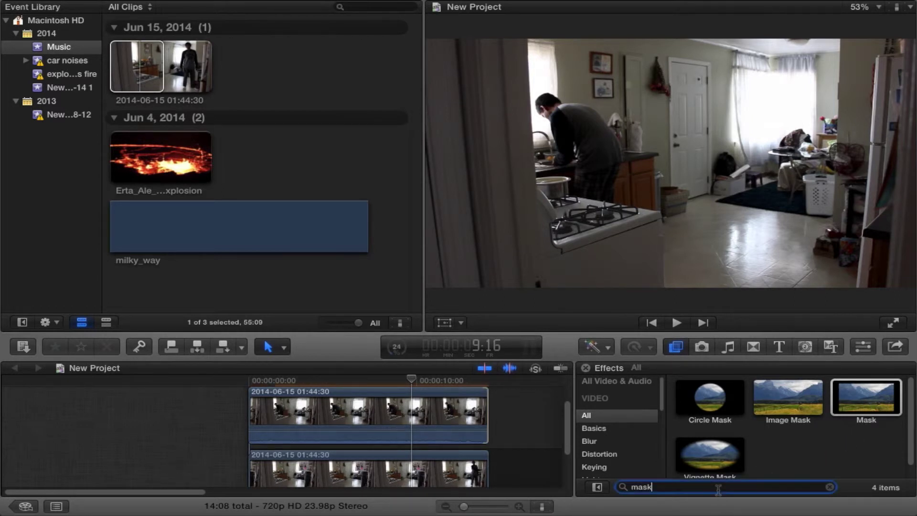
pyautogui.moveTo(871, 402); pyautogui.dragTo(354, 418)
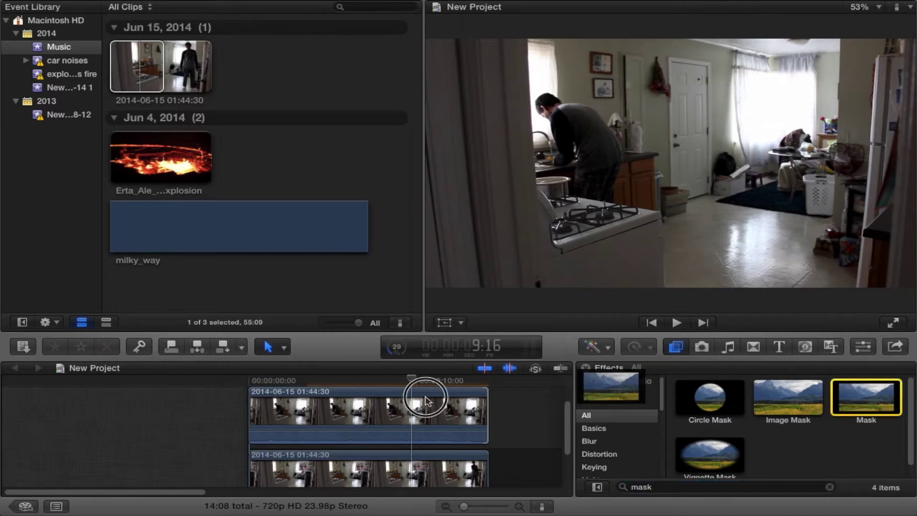
pyautogui.click(354, 418)
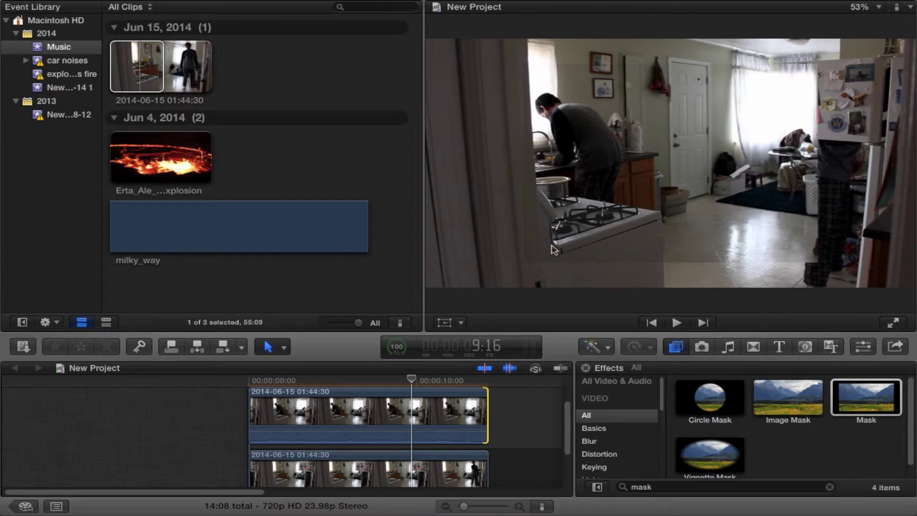
pyautogui.click(380, 407)
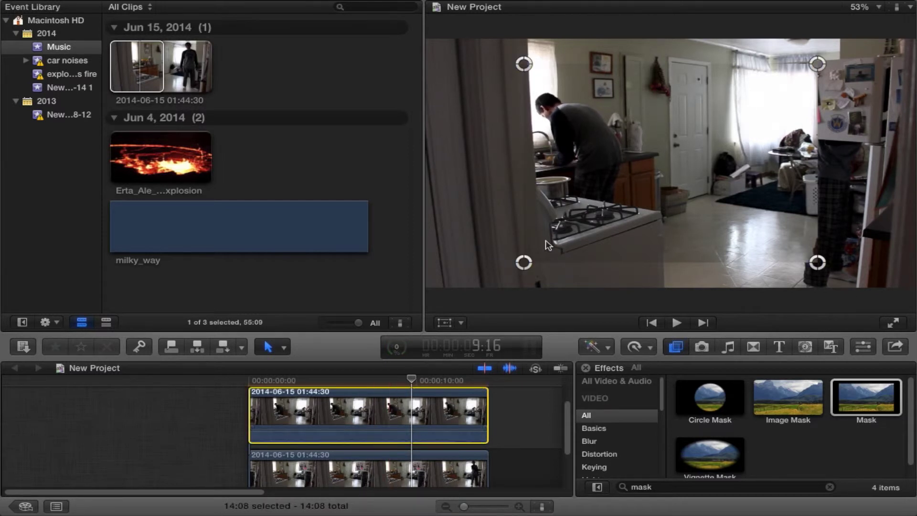
# Step: Drag the mask's left corners past the frame and the top-right corner to top centre
pyautogui.moveTo(523, 265); pyautogui.dragTo(484, 299)
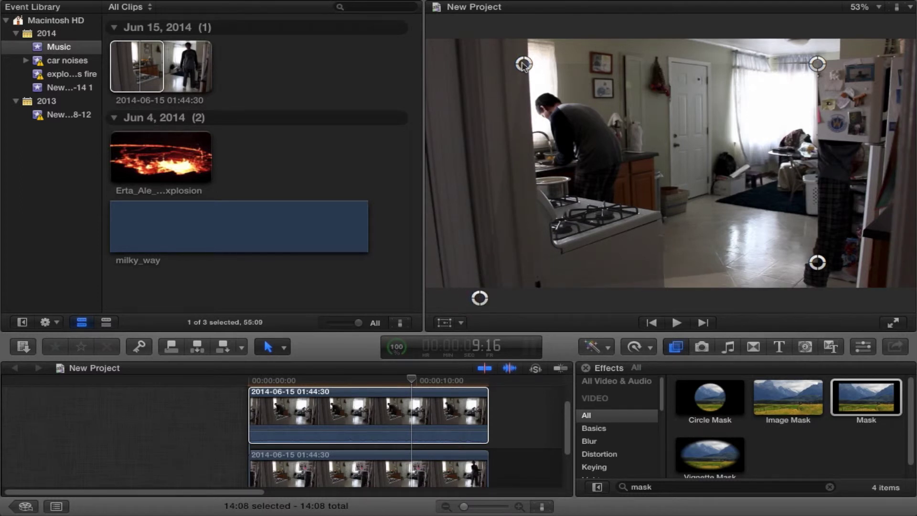
pyautogui.moveTo(524, 65); pyautogui.dragTo(452, 32)
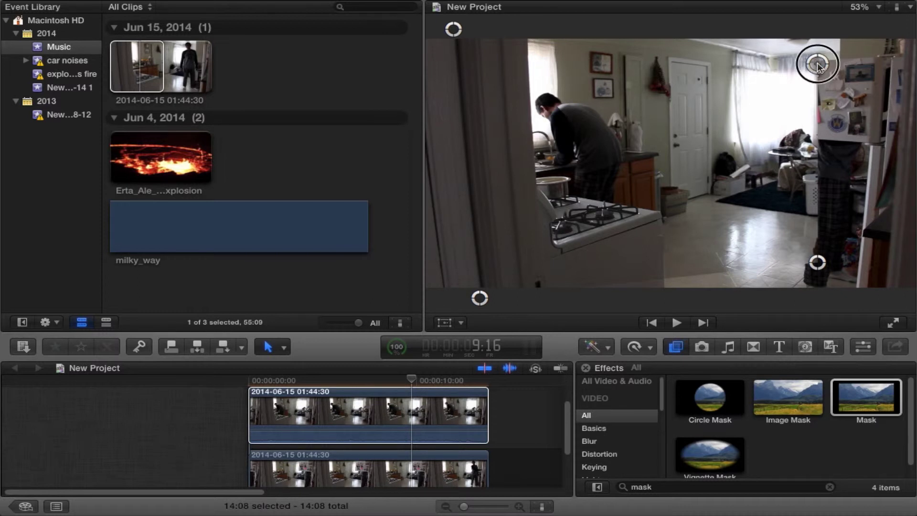
pyautogui.moveTo(817, 65); pyautogui.dragTo(701, 38)
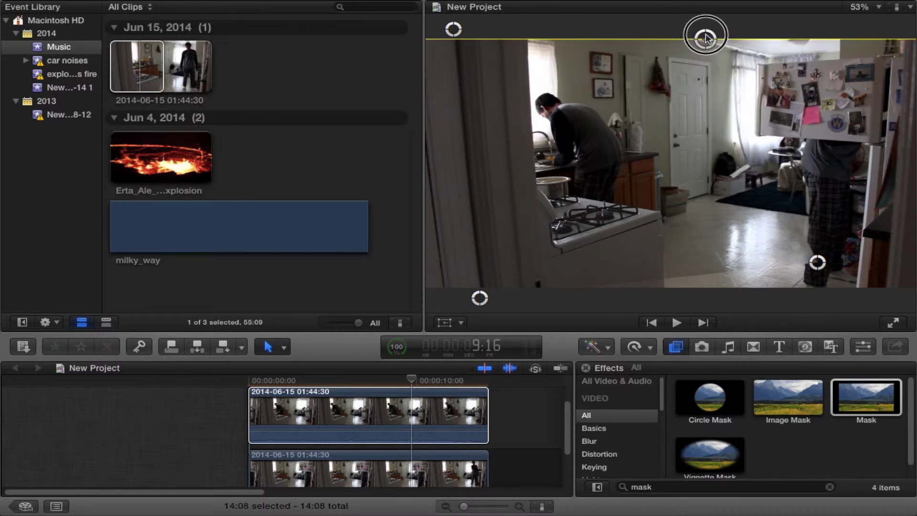
pyautogui.moveTo(706, 34); pyautogui.dragTo(705, 39)
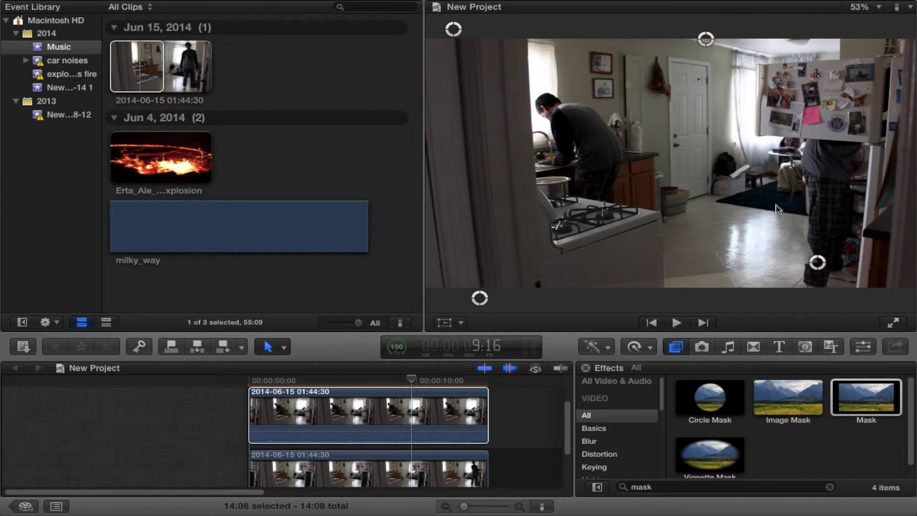
# Step: Move the bottom-right mask corner to the bottom centre of the frame
pyautogui.moveTo(818, 262)
pyautogui.mouseDown()
pyautogui.moveTo(778, 140)
pyautogui.moveTo(749, 158)
pyautogui.mouseUp()
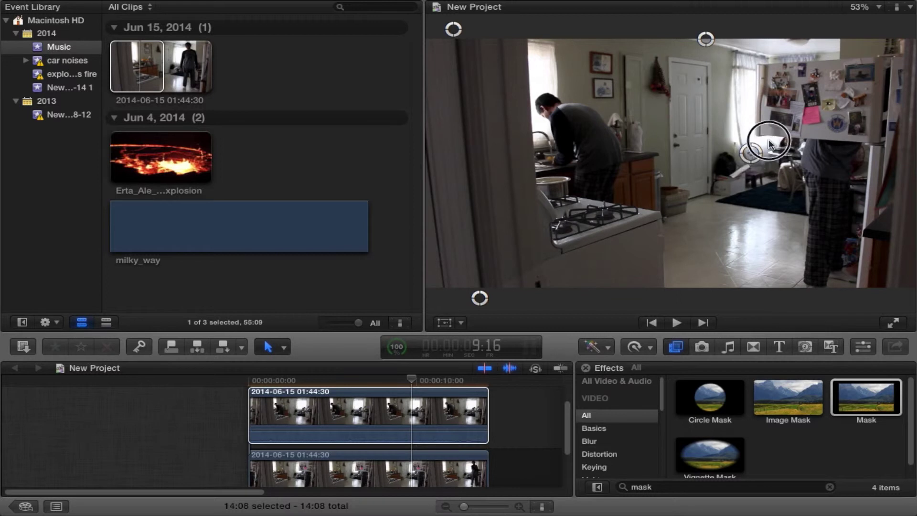
pyautogui.moveTo(728, 190)
pyautogui.mouseDown()
pyautogui.moveTo(706, 279)
pyautogui.moveTo(722, 290)
pyautogui.mouseUp()
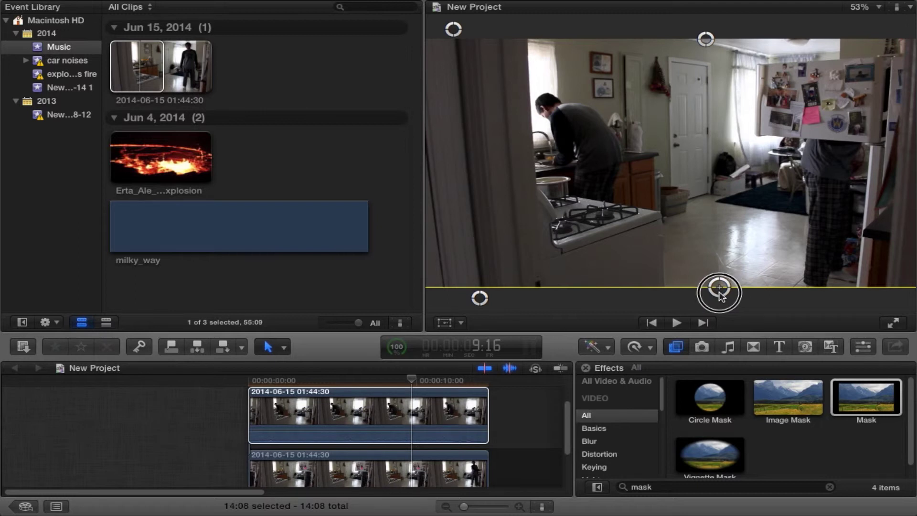
pyautogui.moveTo(721, 294); pyautogui.dragTo(721, 294)
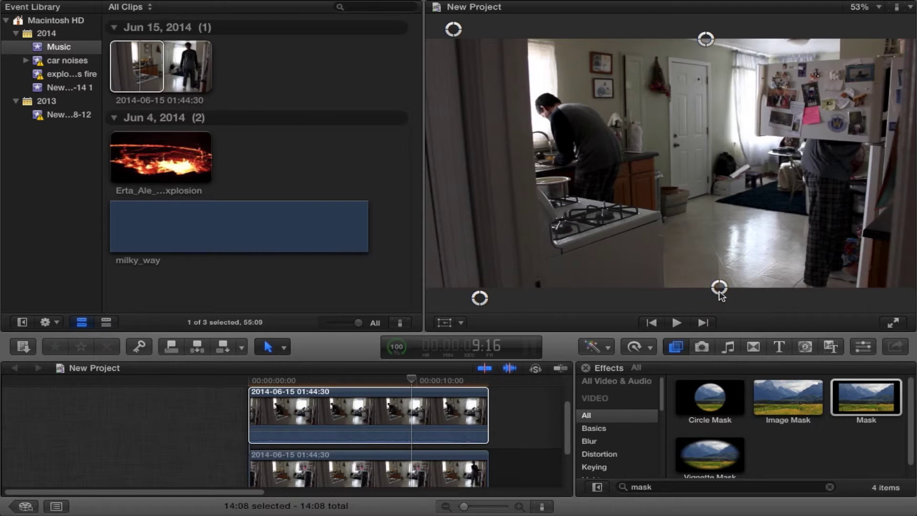
pyautogui.click(865, 347)
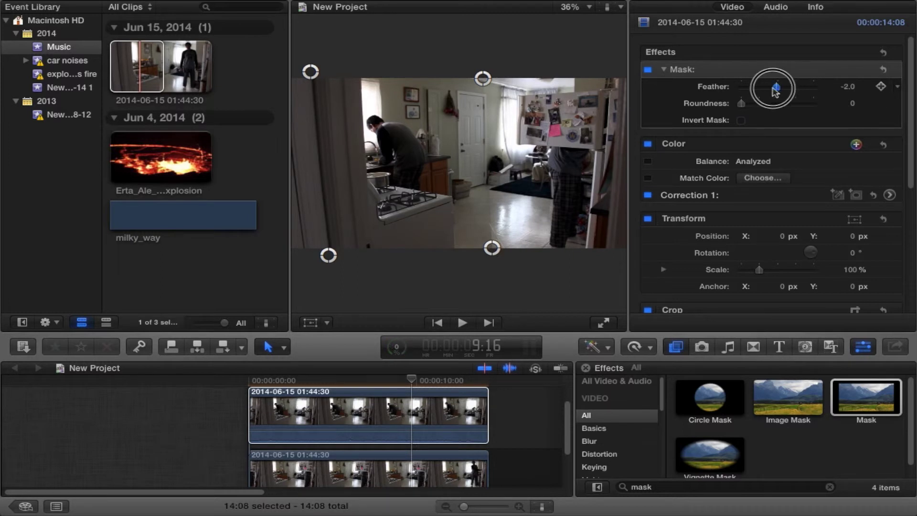
# Step: Set the mask Feather to 100, then close the effect settings and Effects browser
pyautogui.moveTo(775, 88)
pyautogui.mouseDown()
pyautogui.moveTo(740, 87)
pyautogui.moveTo(876, 84)
pyautogui.mouseUp()
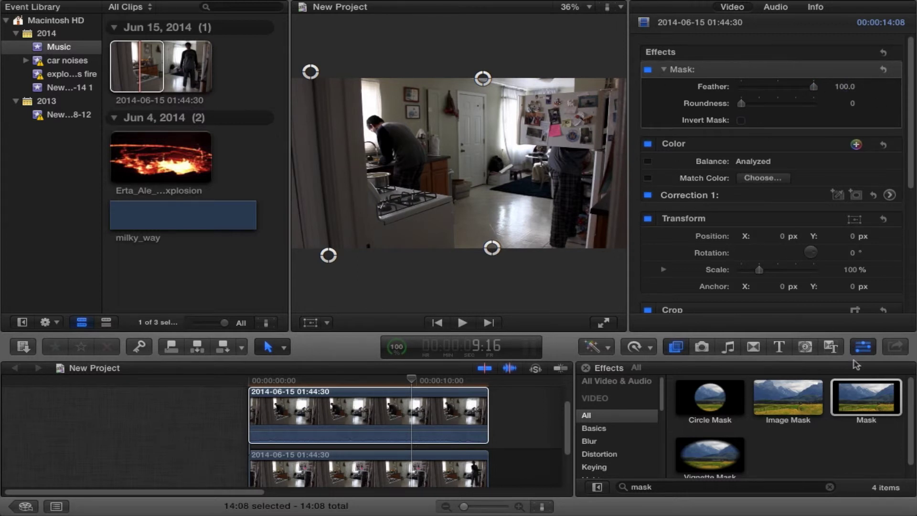
pyautogui.click(862, 348)
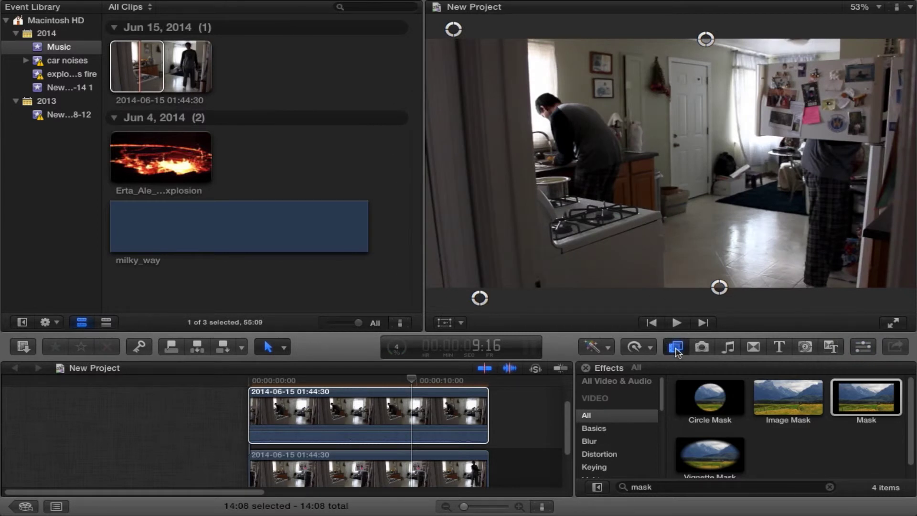
pyautogui.click(676, 348)
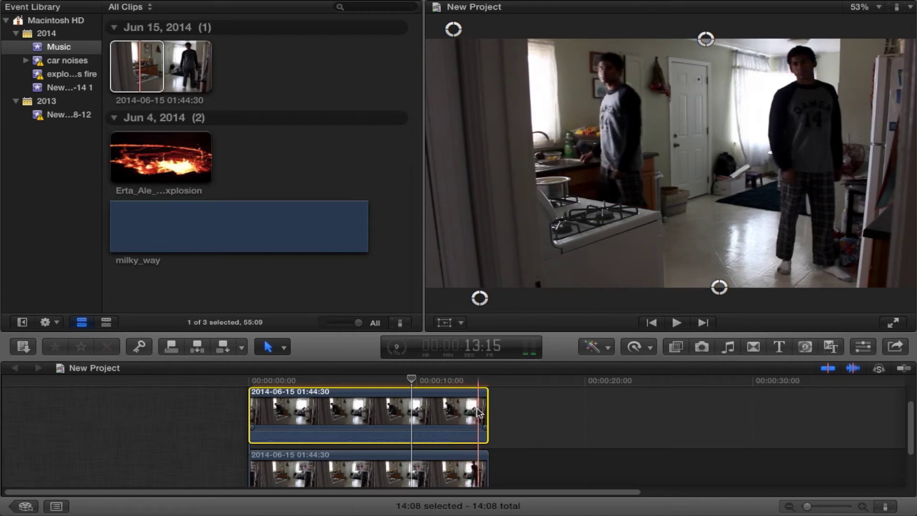
# Step: Extend both stacked takes' ends to 14:23, then zoom in and return the playhead to the start
pyautogui.click(514, 418)
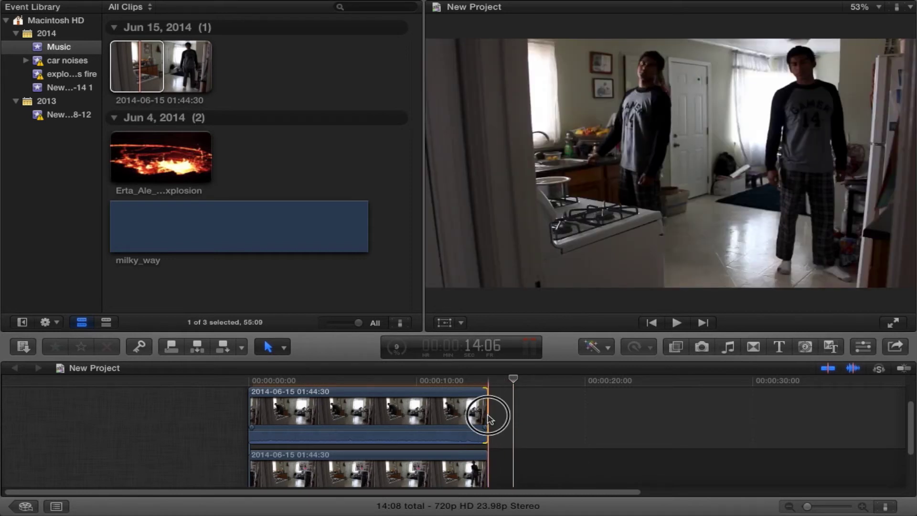
pyautogui.moveTo(489, 417); pyautogui.dragTo(500, 416)
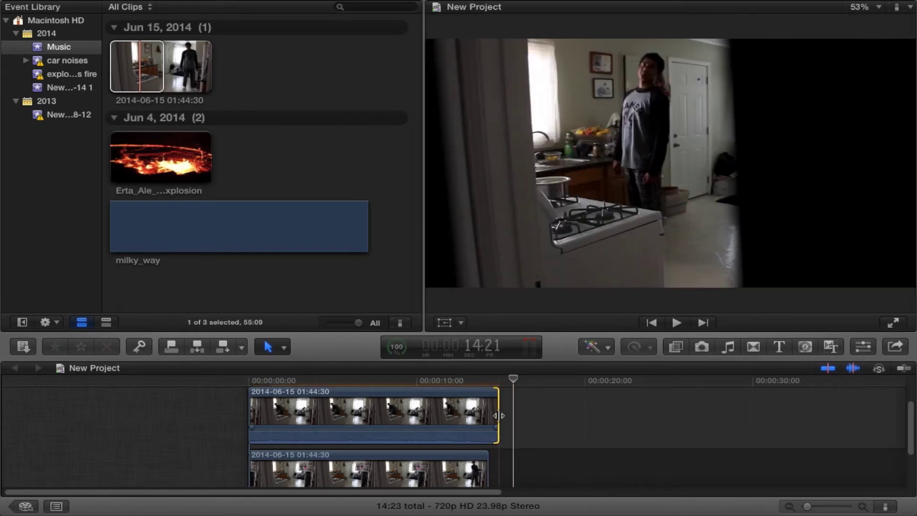
pyautogui.moveTo(490, 459); pyautogui.dragTo(502, 463)
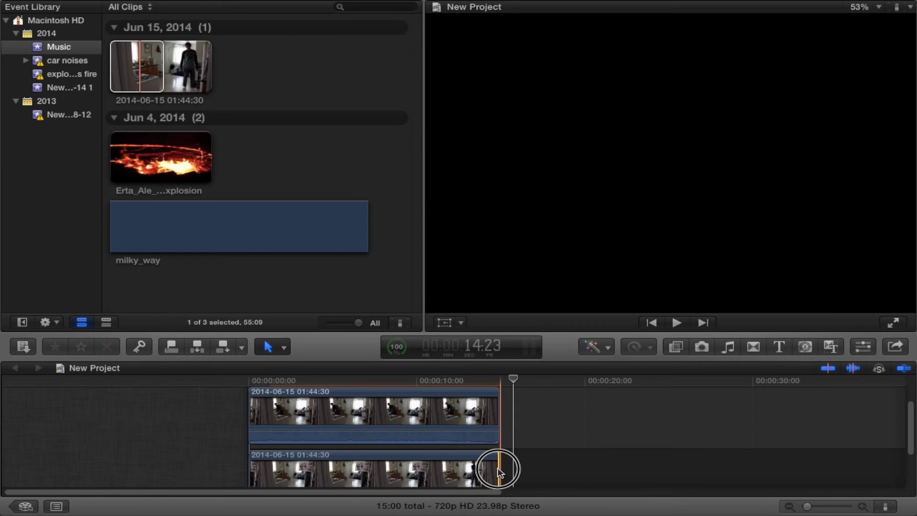
pyautogui.moveTo(499, 468); pyautogui.dragTo(498, 469)
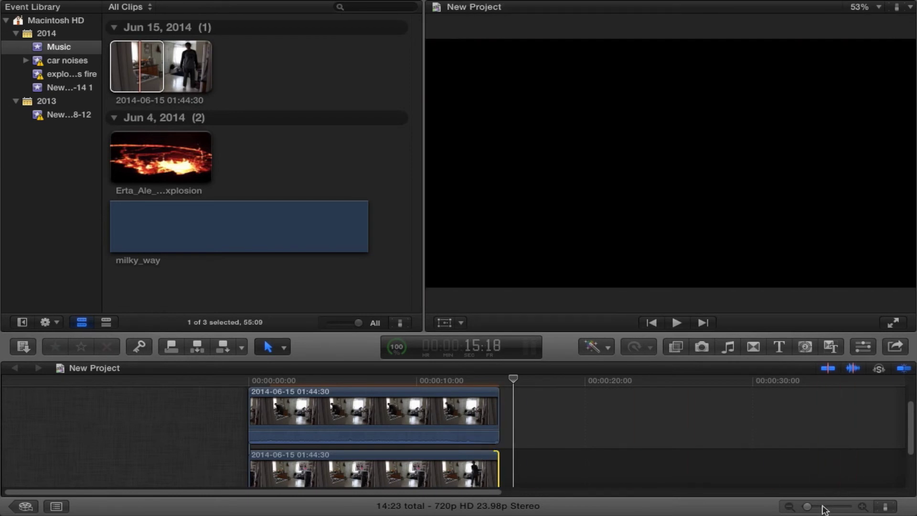
pyautogui.click(824, 508)
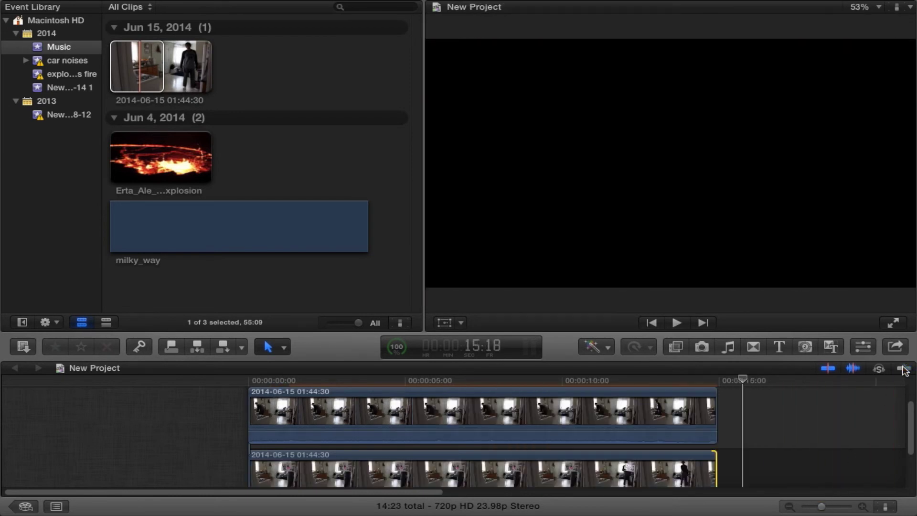
pyautogui.click(243, 406)
pyautogui.scroll(-3, 242, 406)
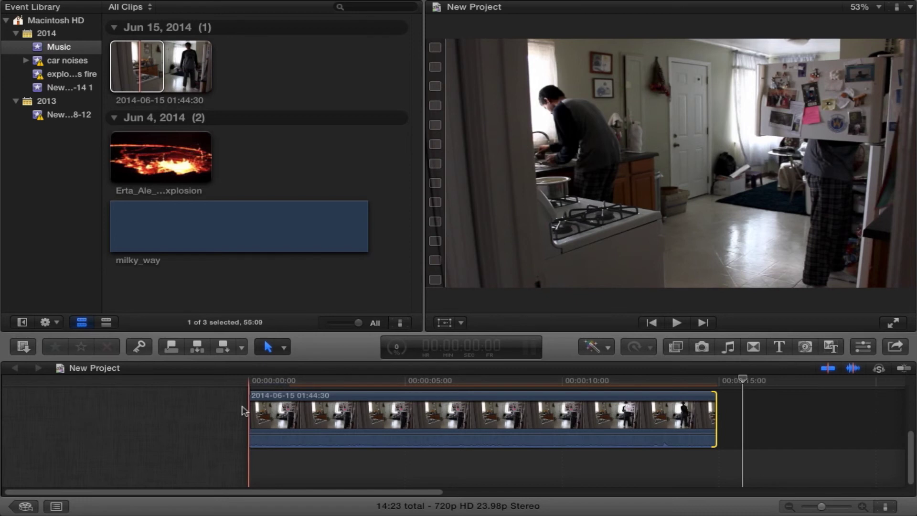
# Step: Play the kitchen composite from the beginning to check the two-person clone effect
pyautogui.press('space')
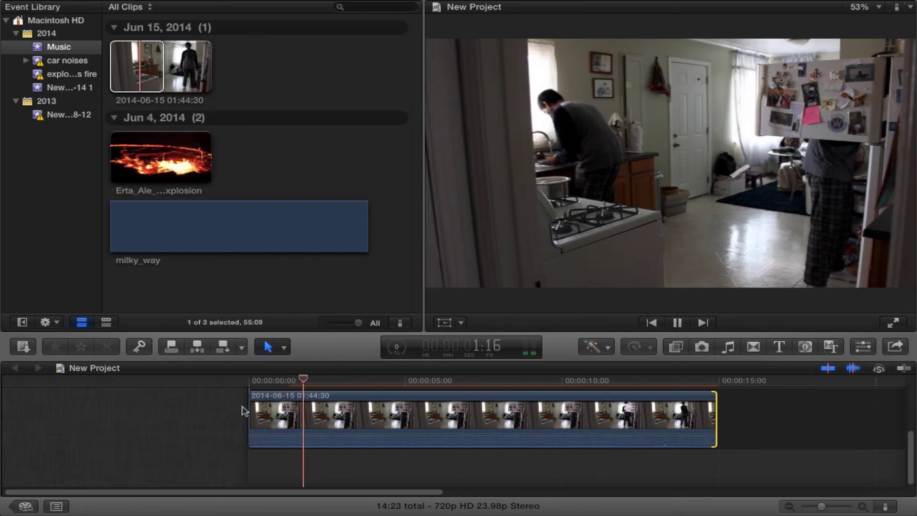